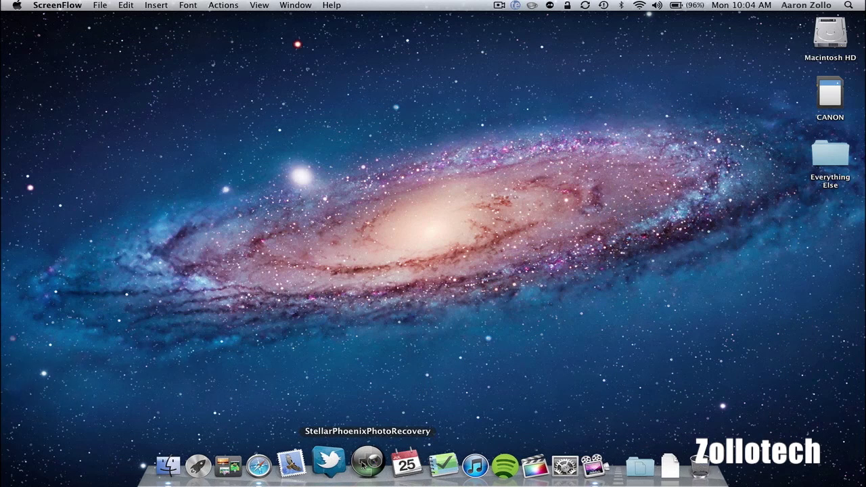
Launch Stellar Phoenix Photo Recovery and authorize it with the administrator password.
left_click(367, 462)
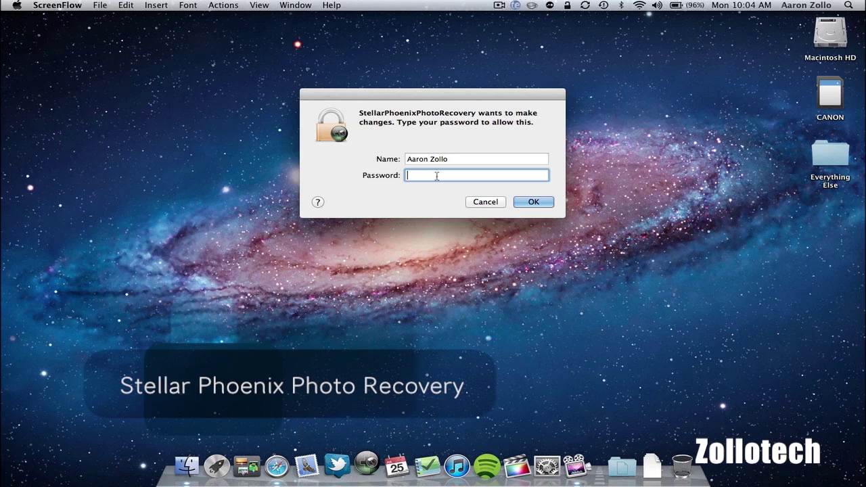
type("••••••••••••")
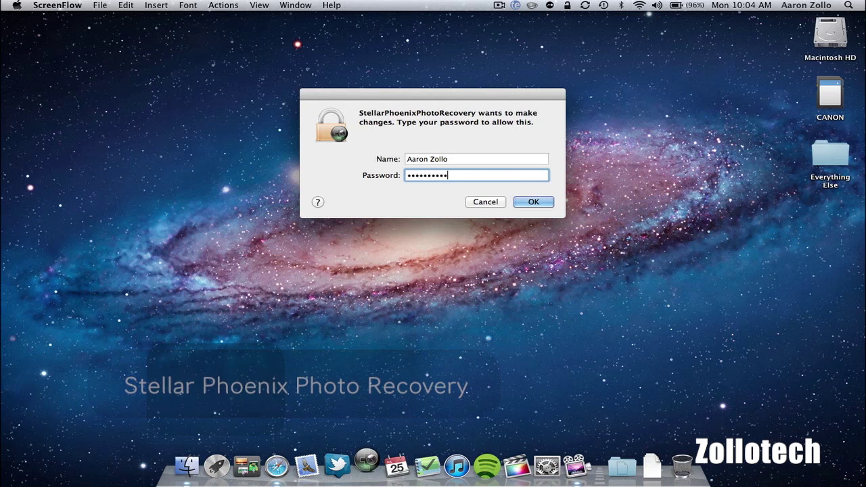
key("Return")
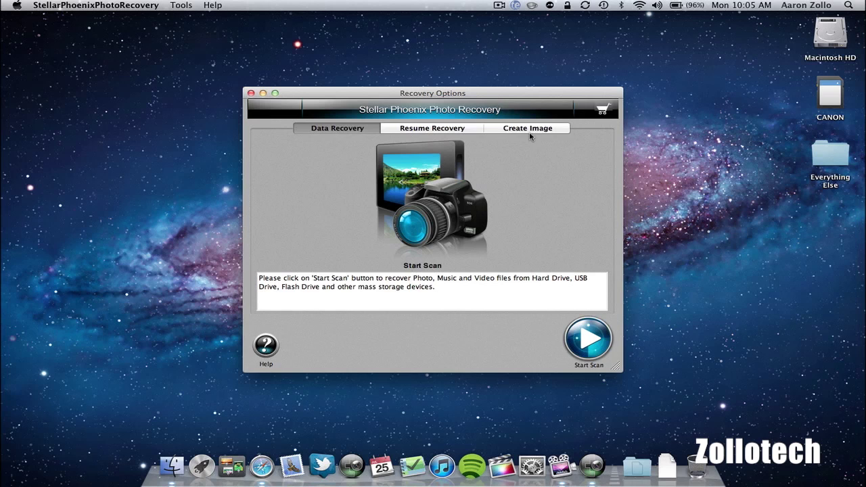
left_click(369, 197)
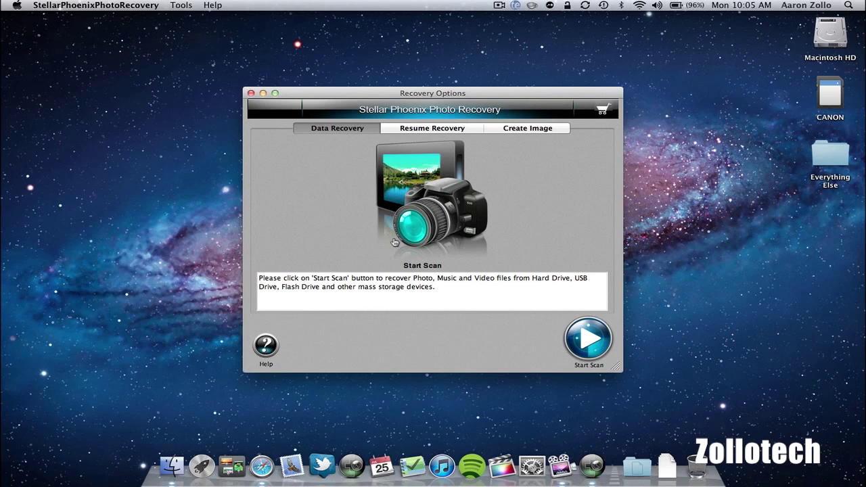
left_click(445, 131)
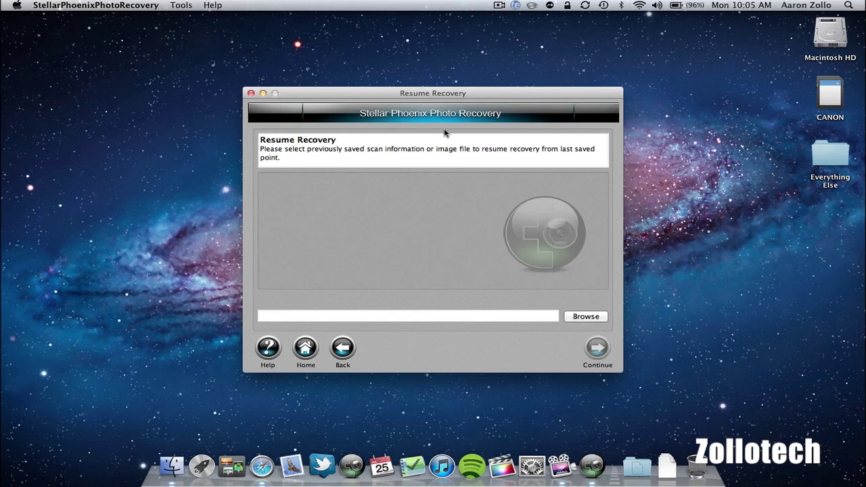
left_click(342, 347)
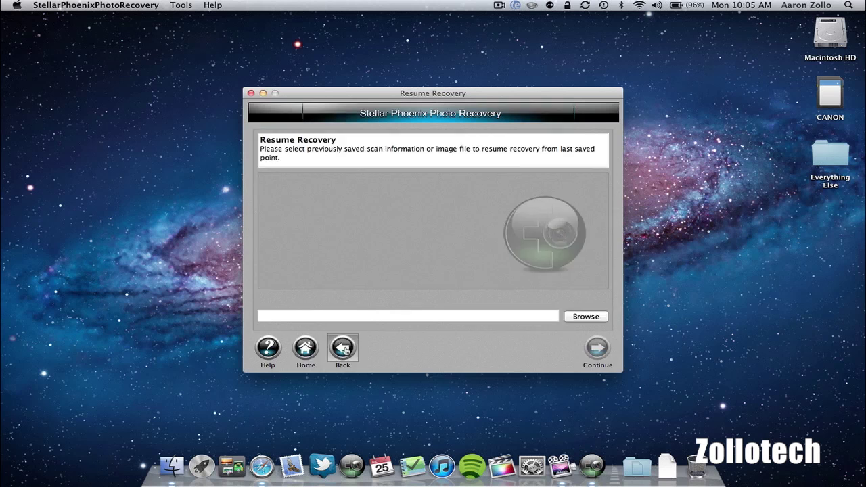
left_click(539, 127)
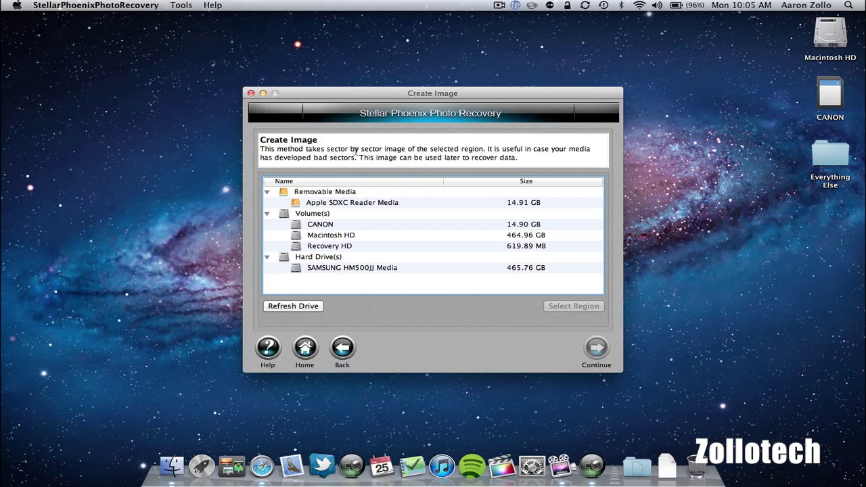
left_click(342, 346)
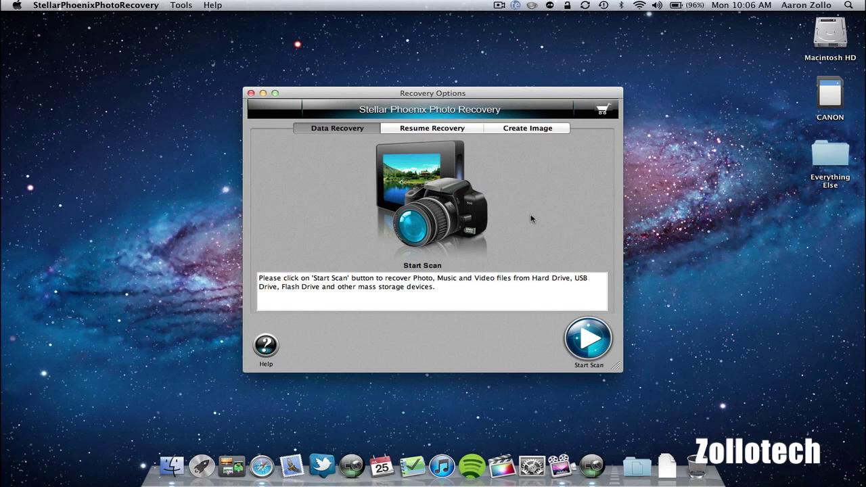
Start a scan of the SAMSUNG HM500JJ Media drive, picked from the full drive list.
left_click(594, 342)
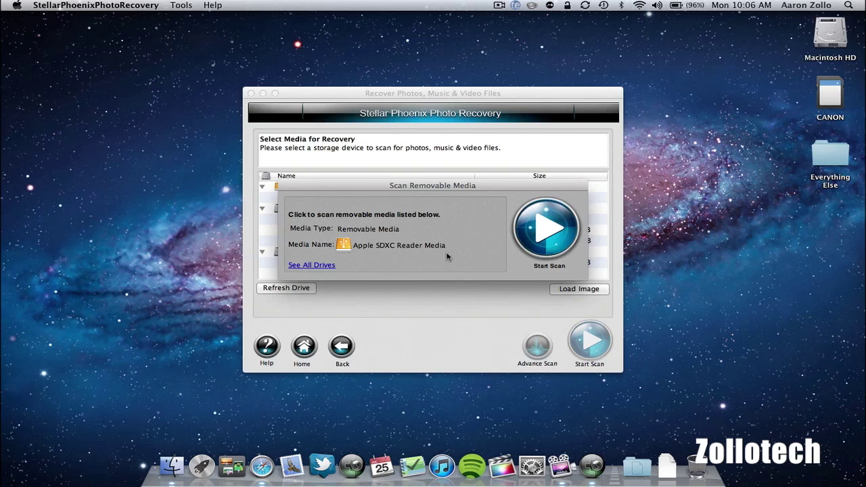
left_click(298, 265)
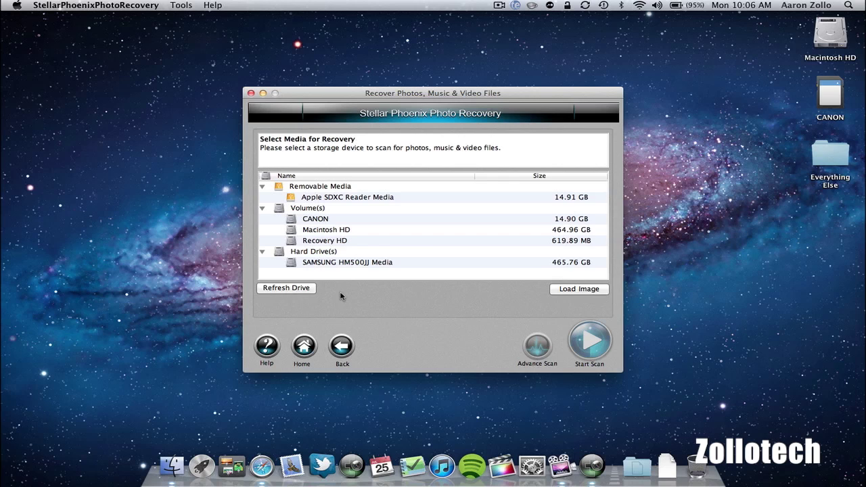
left_click(332, 264)
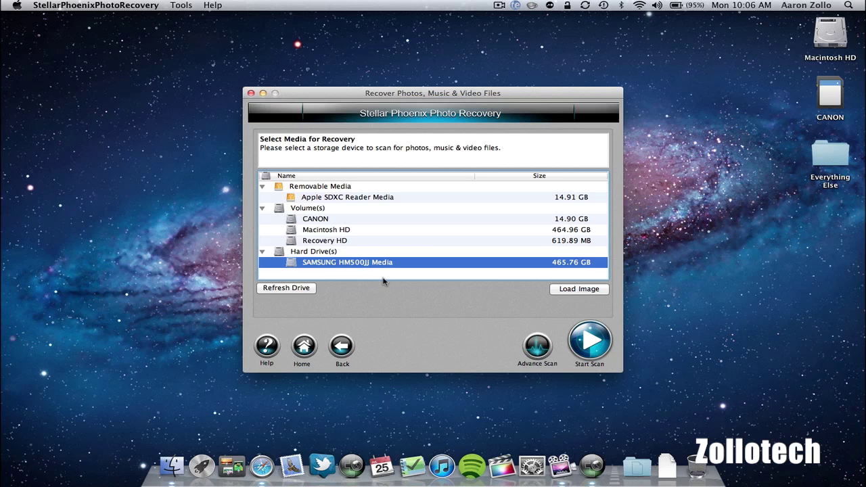
left_click(589, 344)
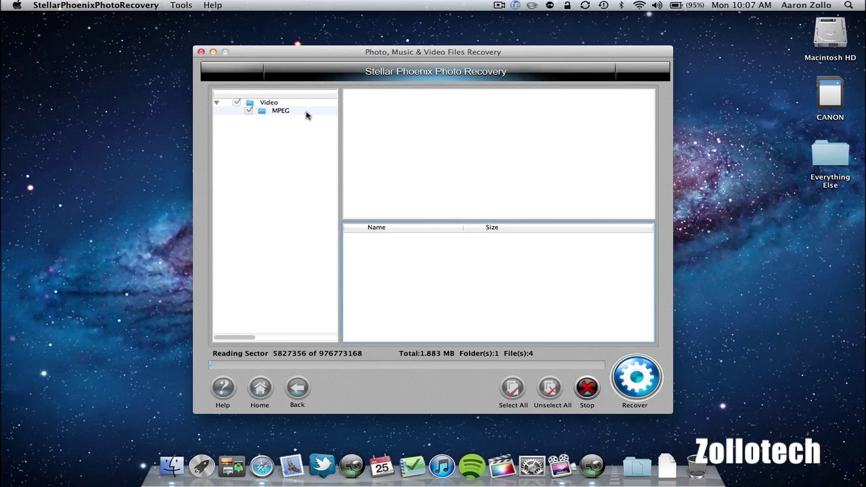
Once scanning progresses, show the found files in the Video > MPEG folder.
left_click(277, 111)
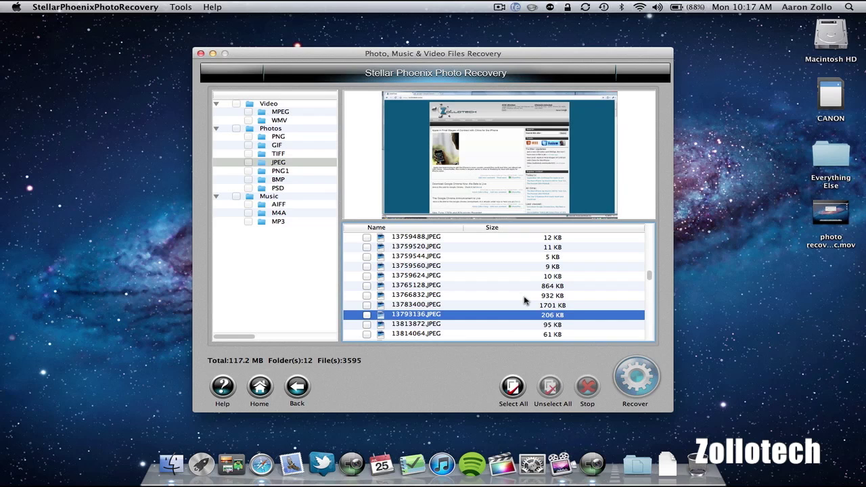
Preview the found JPEGs around 13793136.JPEG, ending back on 13793136.JPEG.
key("Up")
key("Up")
key("Up")
key("Up")
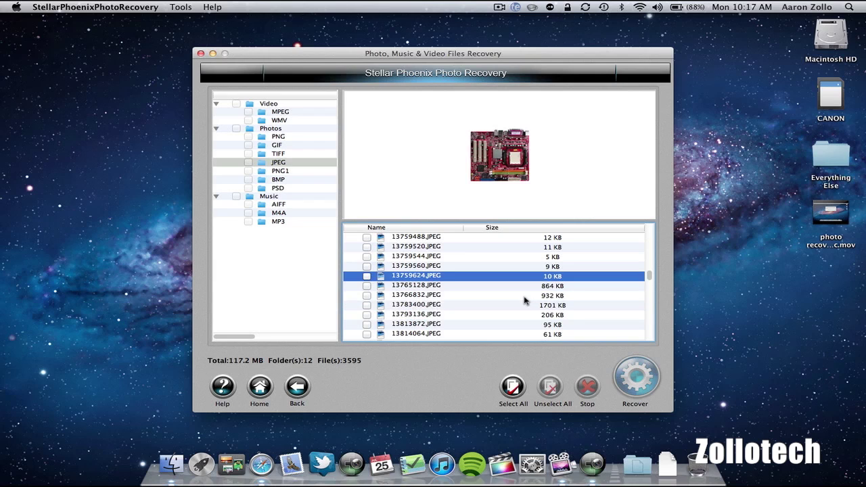
key("Down")
key("Down")
key("Down")
key("Down")
key("Down")
key("Up")
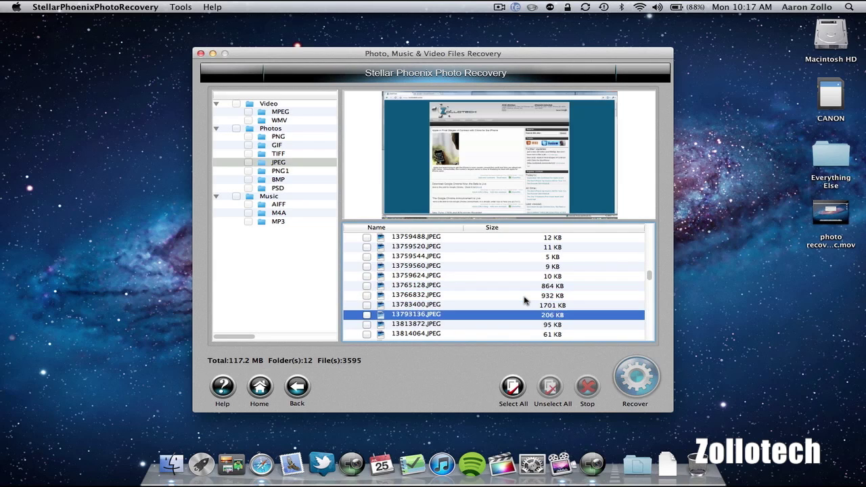
Recover 13793136.JPEG to the Desktop, creating the Root folder there.
left_click(366, 315)
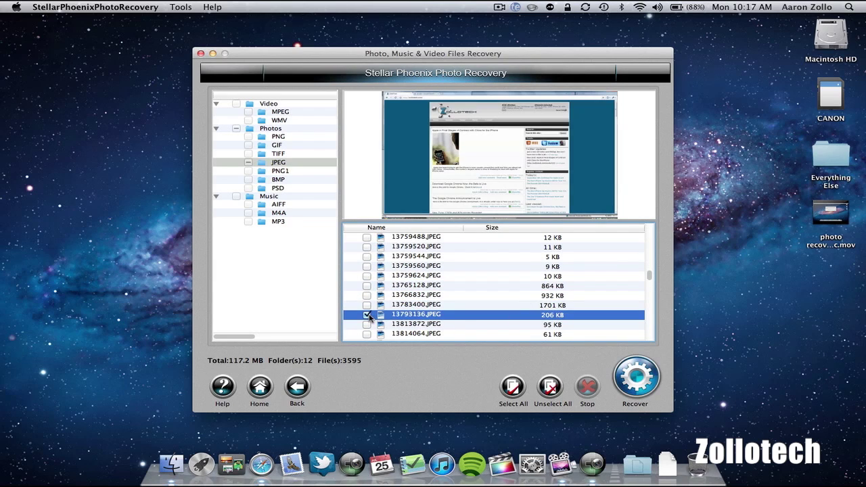
left_click(615, 372)
key("space")
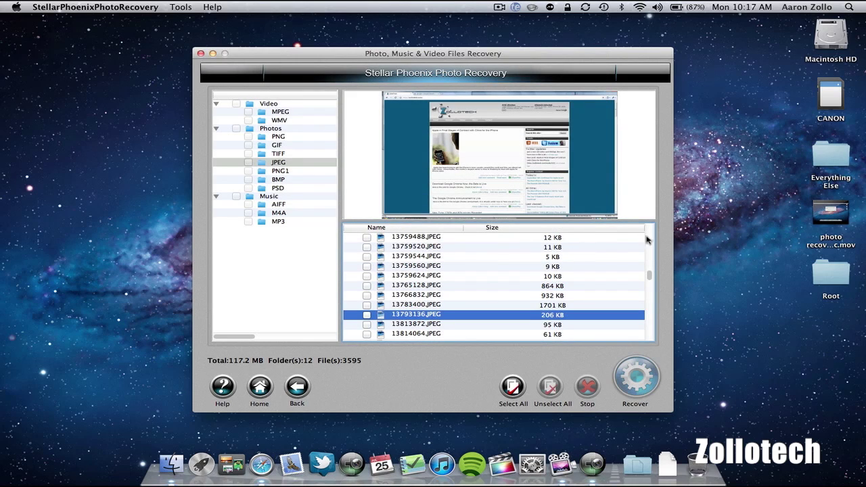
Open Root > JPEG on the Desktop and select 13793136.JPEG.
double_click(840, 282)
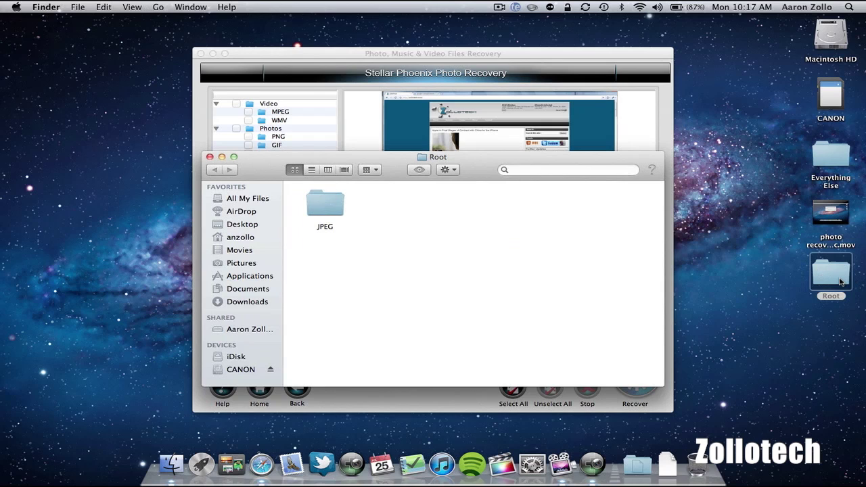
double_click(326, 201)
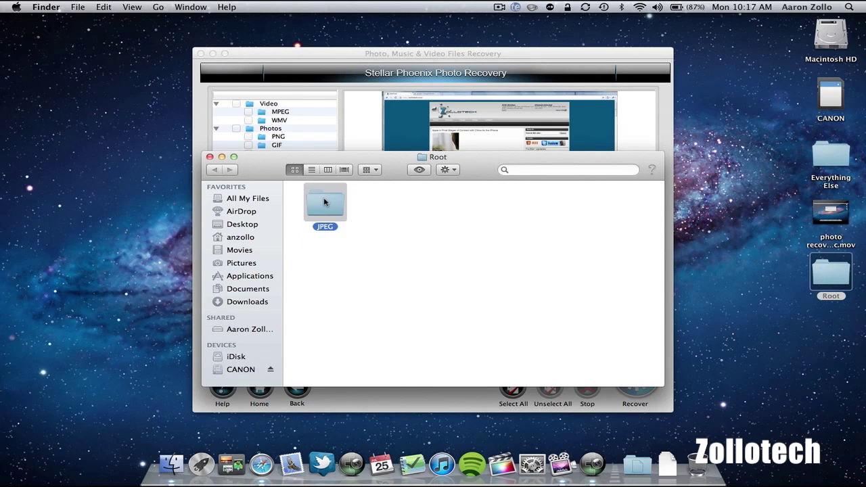
left_click(326, 202)
View 13793136.JPEG full size twice to confirm the recovered image is intact.
key("space")
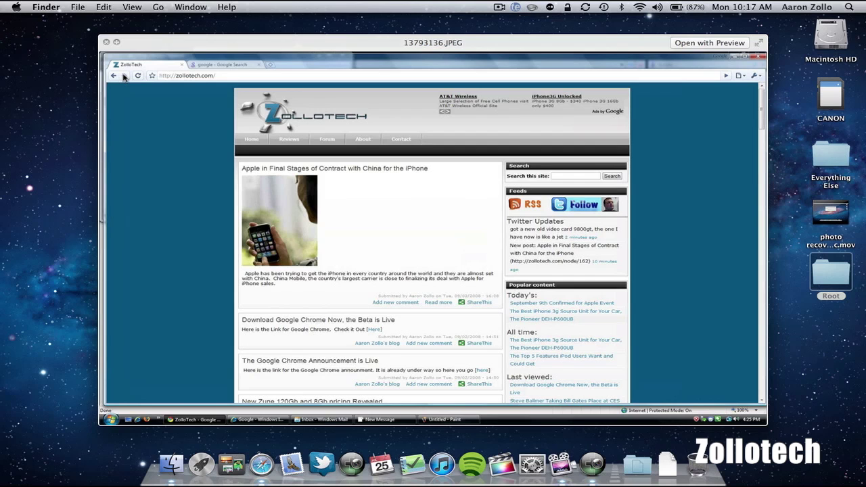
key("space")
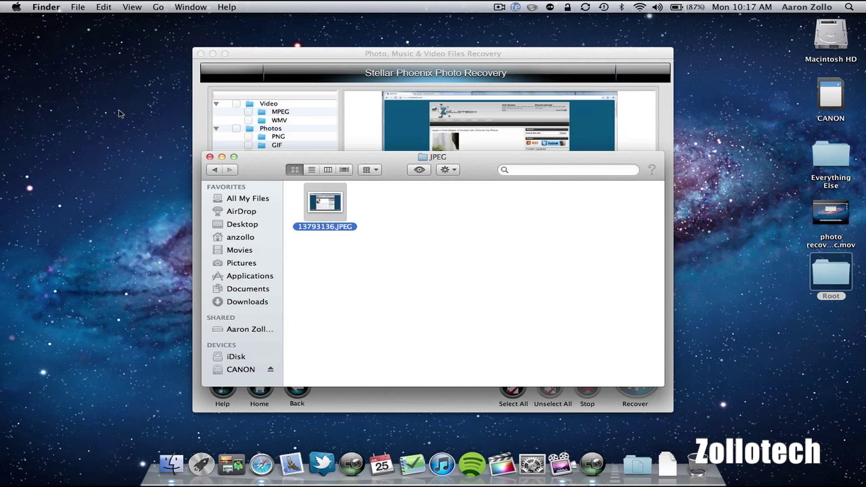
key("space")
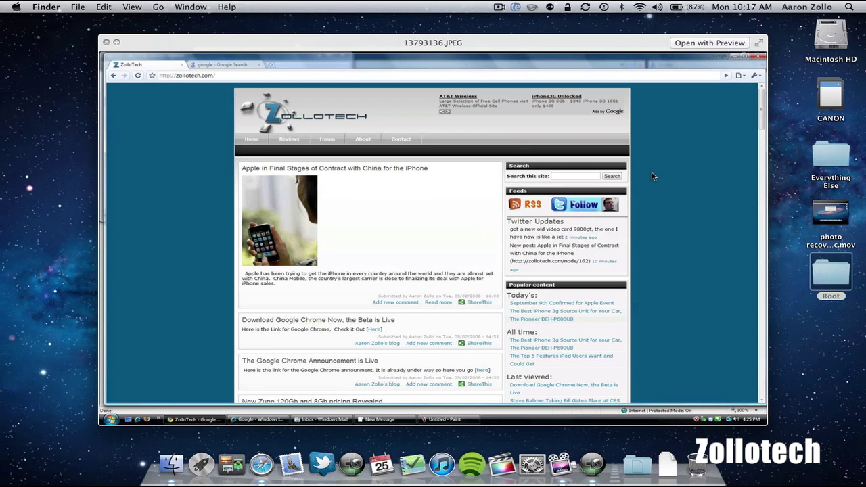
key("space")
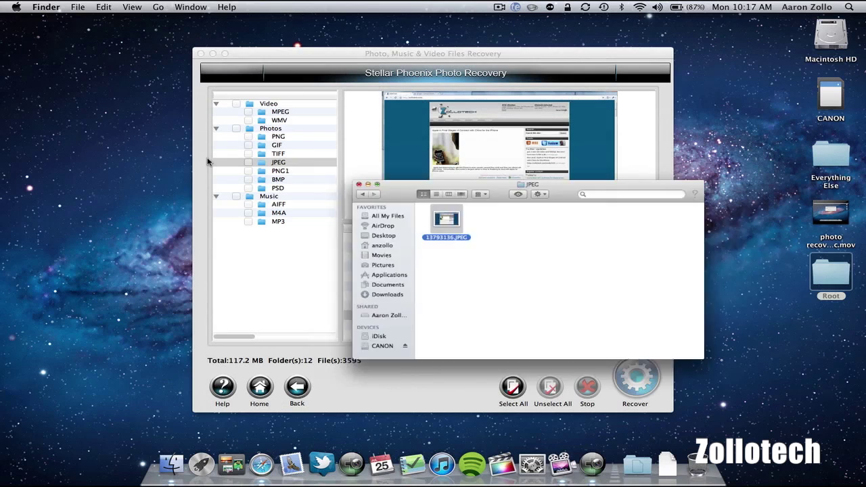
Close Finder and review the MPEG and WMV video lists, trying to preview 669337.MPEG.
left_click(209, 156)
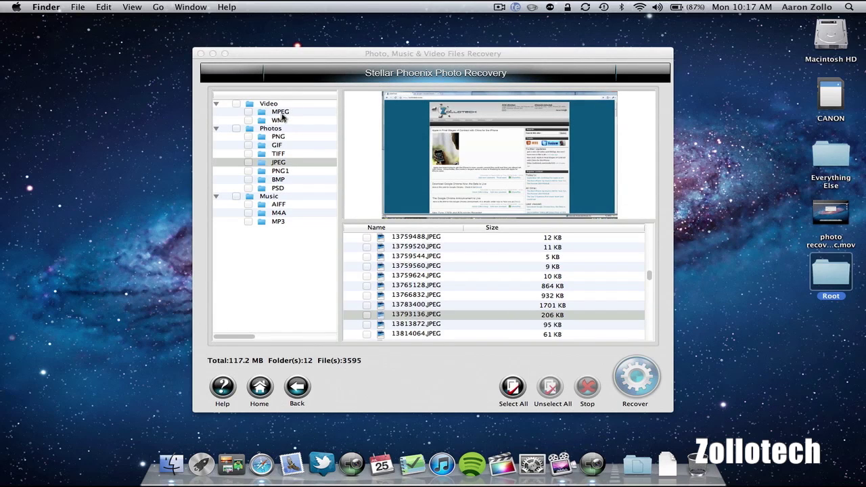
left_click(281, 113)
left_click(282, 120)
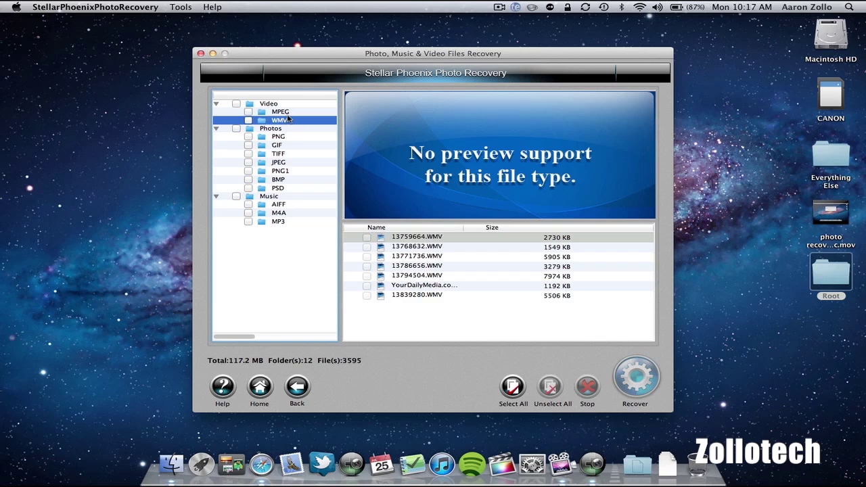
left_click(287, 114)
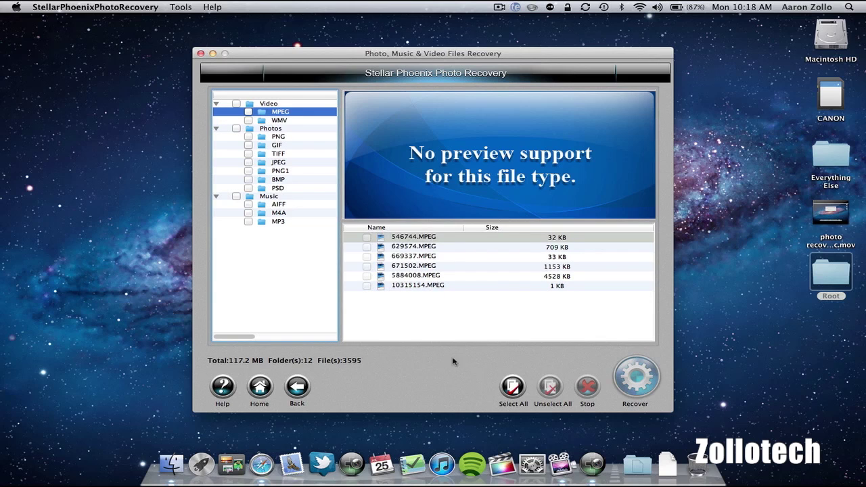
left_click(440, 256)
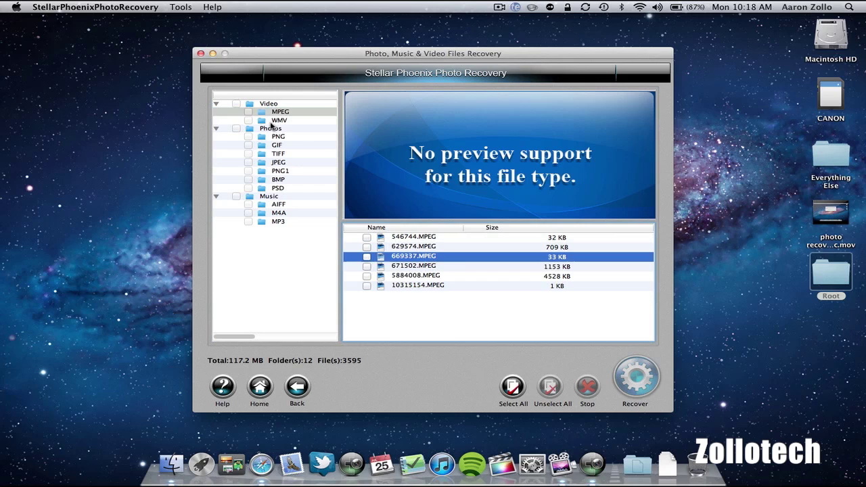
Mark all photo and video types and recover them to the Desktop.
left_click(236, 129)
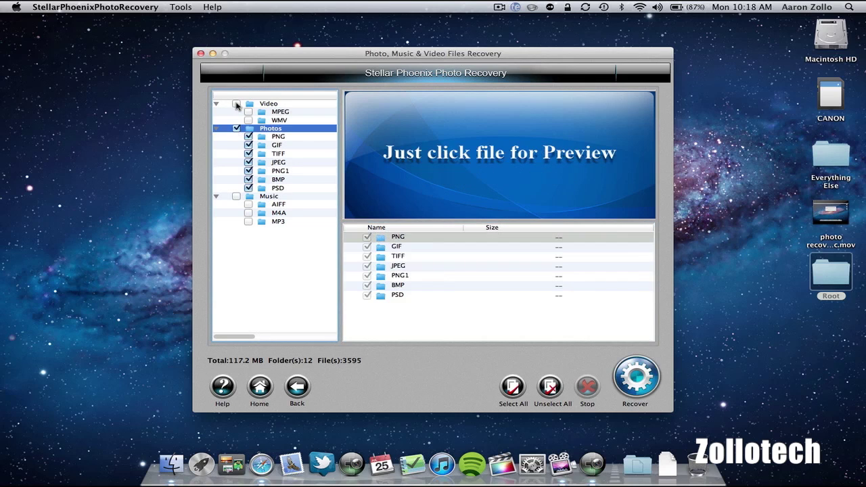
left_click(236, 104)
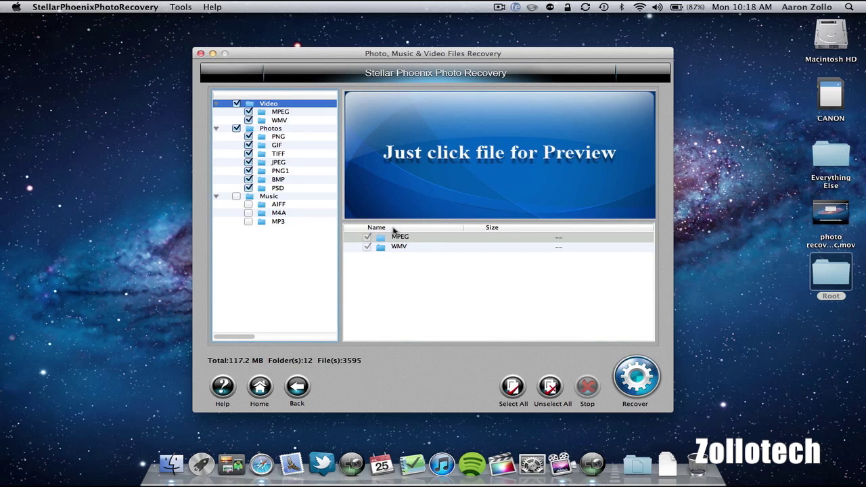
left_click(639, 383)
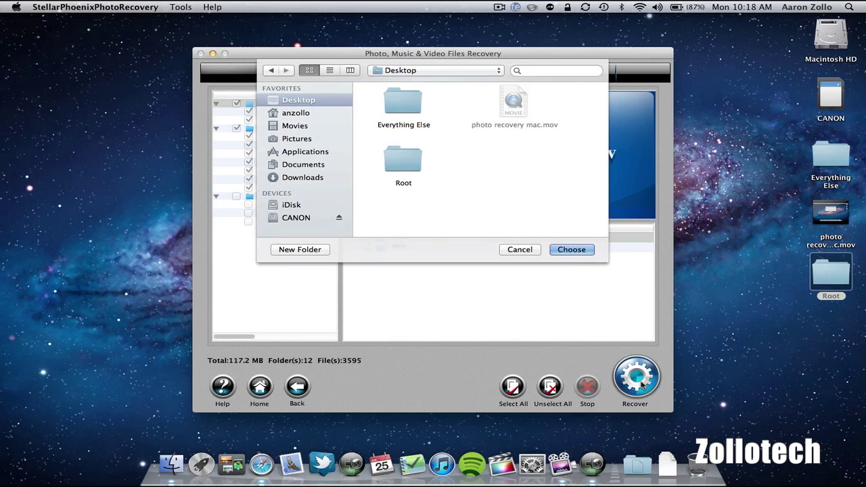
left_click(567, 250)
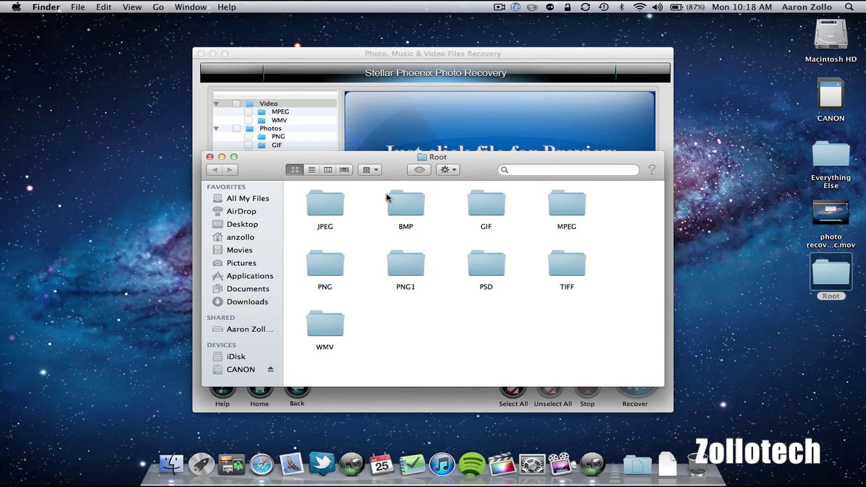
Browse the recovered JPEG thumbnails in Root, then go back and close the window.
double_click(326, 203)
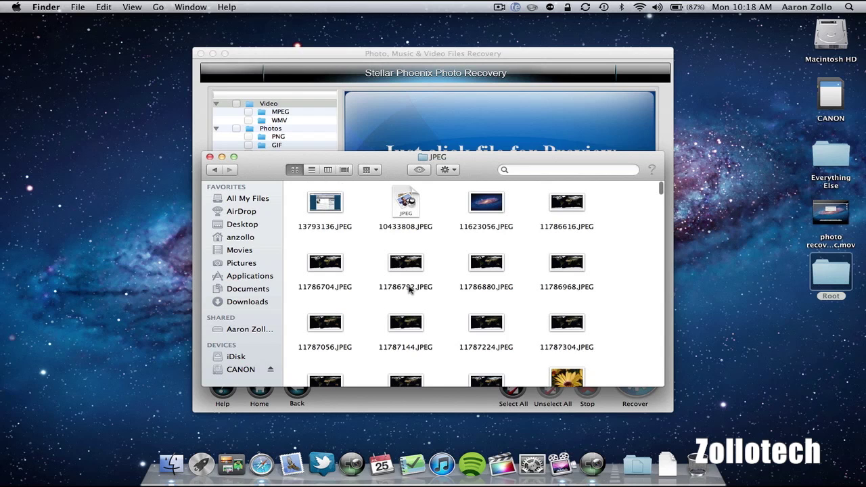
scroll(408, 290, "down", 15)
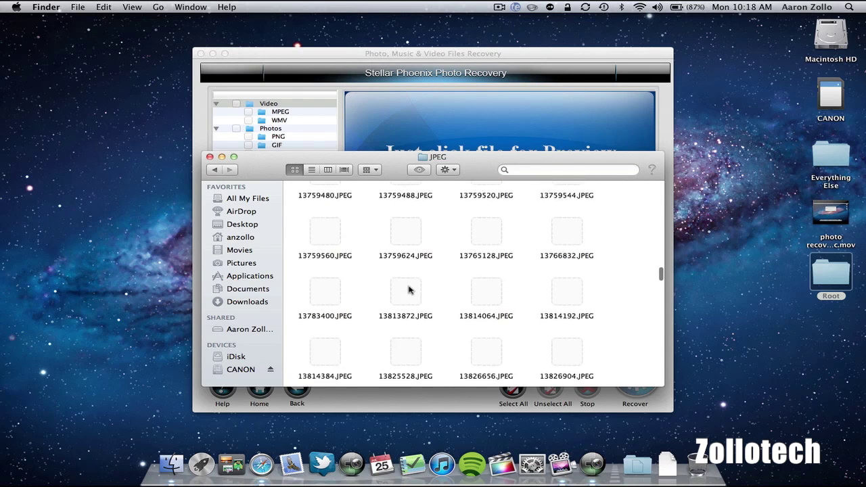
scroll(408, 290, "down", 5)
scroll(409, 289, "down", 10)
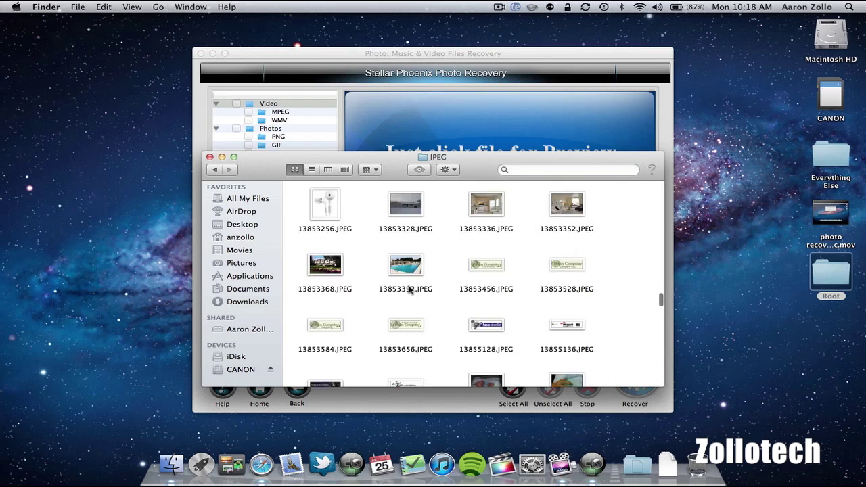
scroll(408, 290, "down", 10)
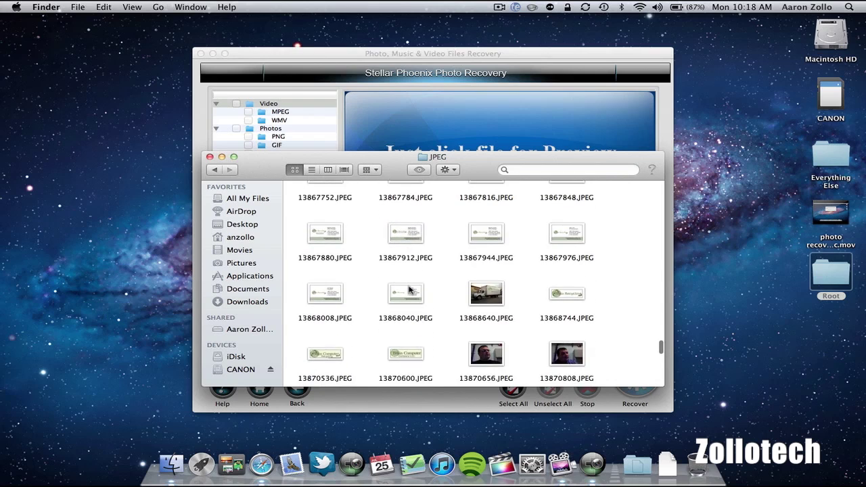
scroll(408, 290, "down", 5)
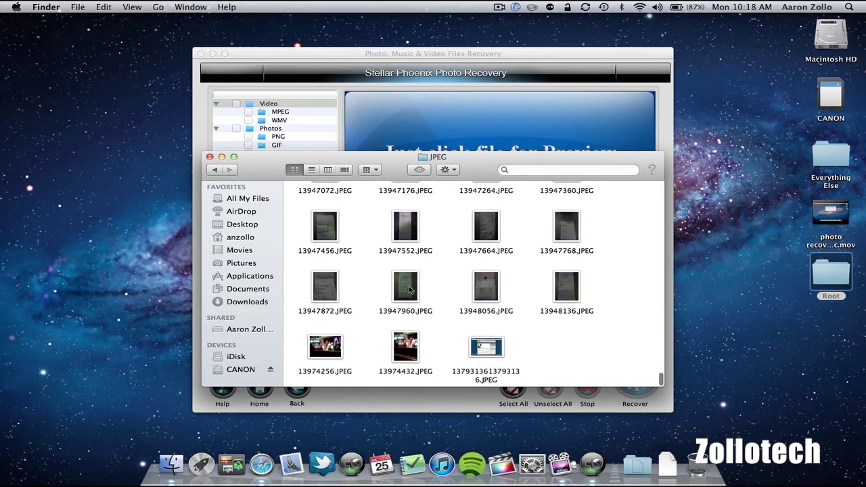
scroll(408, 290, "up", 10)
scroll(408, 290, "up", 15)
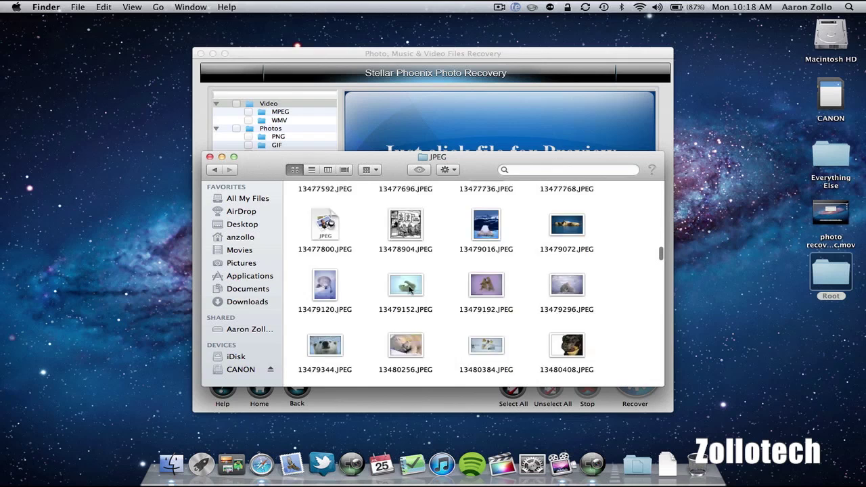
scroll(408, 290, "up", 10)
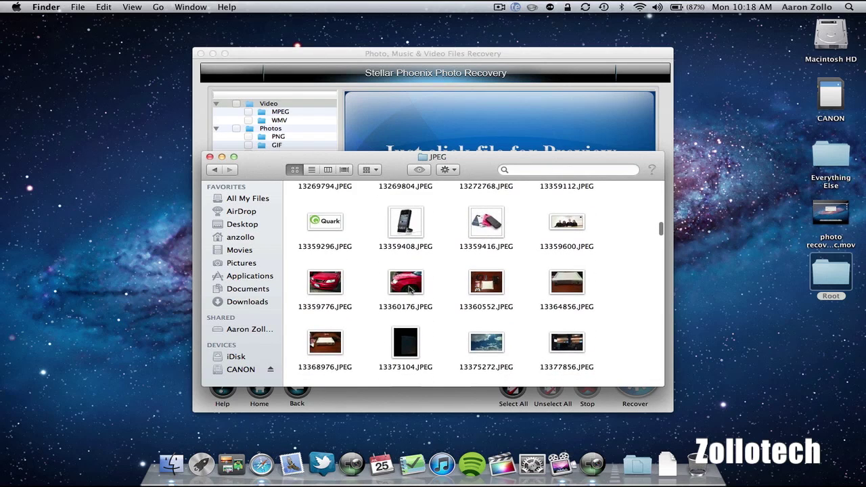
scroll(408, 290, "up", 10)
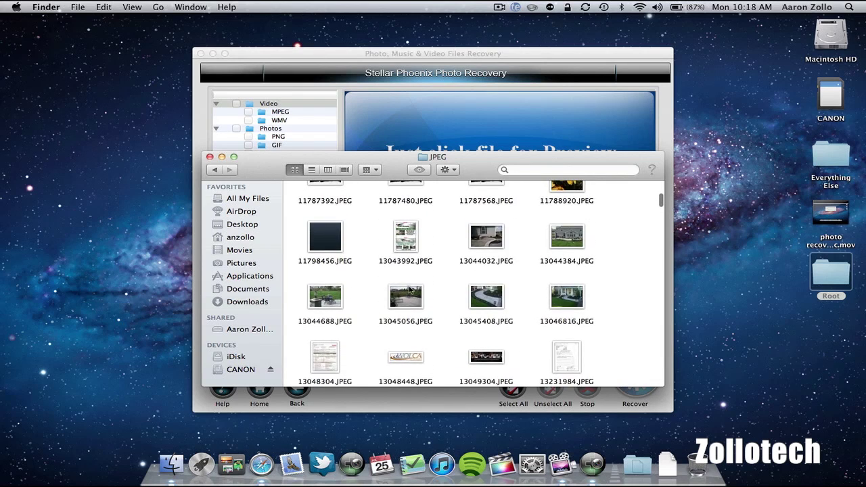
left_click(211, 171)
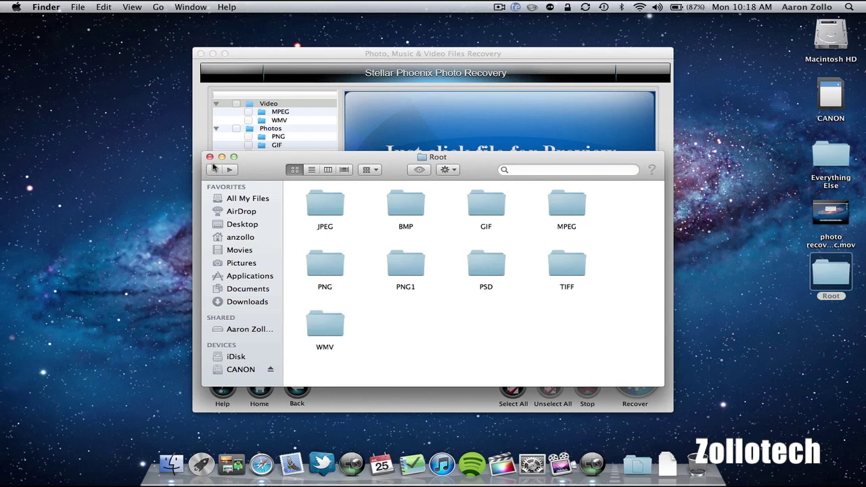
left_click(210, 156)
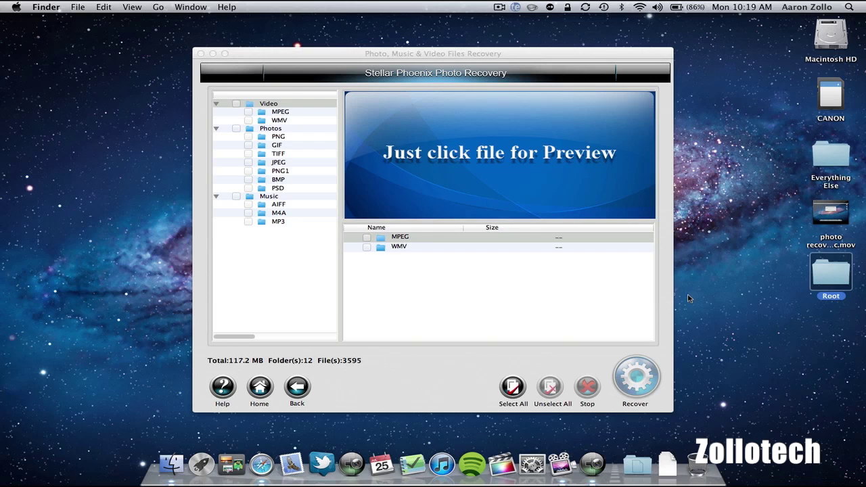
Bring the Stellar Phoenix Photo Recovery window back to the front.
left_click(447, 278)
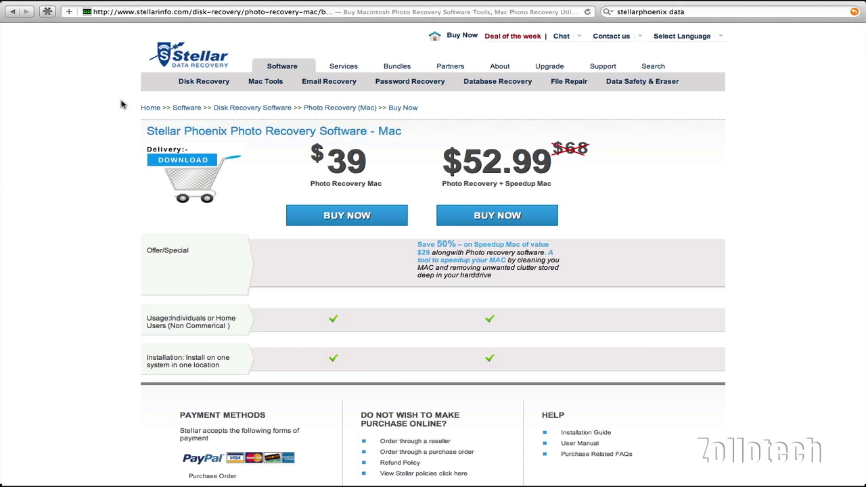
Display the Mac Tools product menu on the stellarinfo.com purchase page.
mouse_move(274, 82)
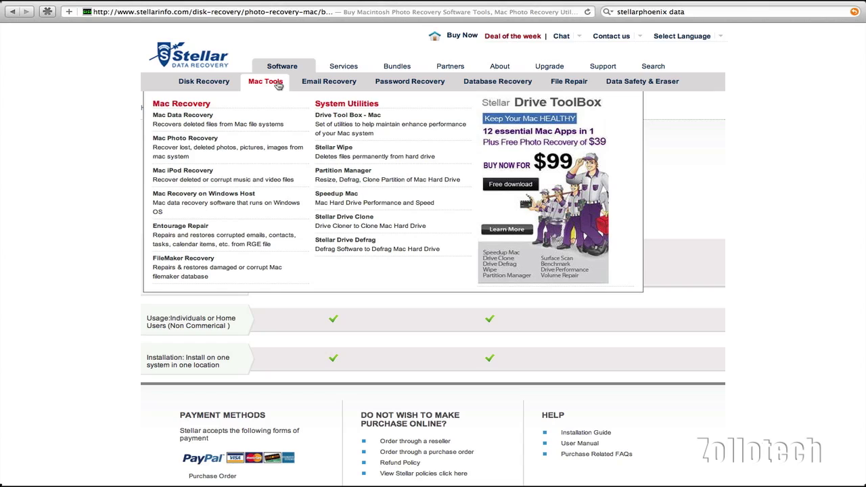